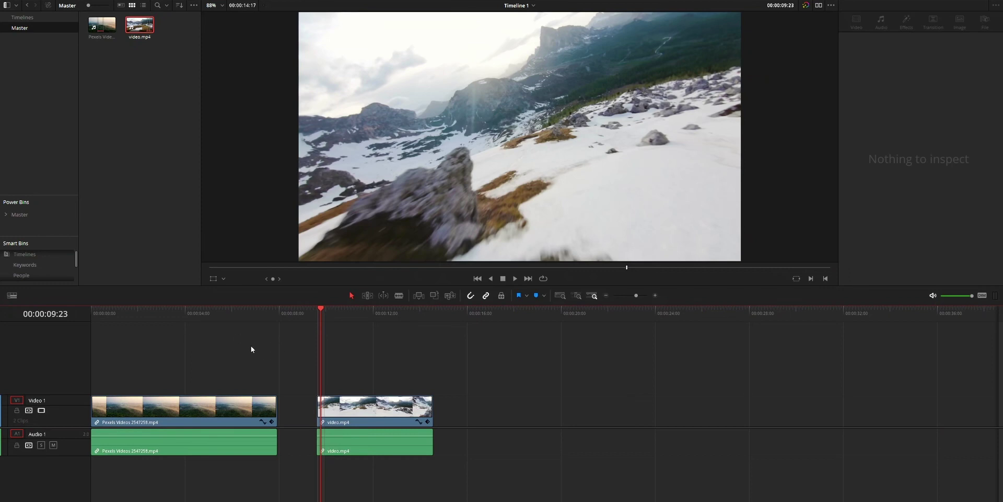
Select Pexels Videos 2547258.mp4 on the timeline and open it in the Fusion page
click(197, 315)
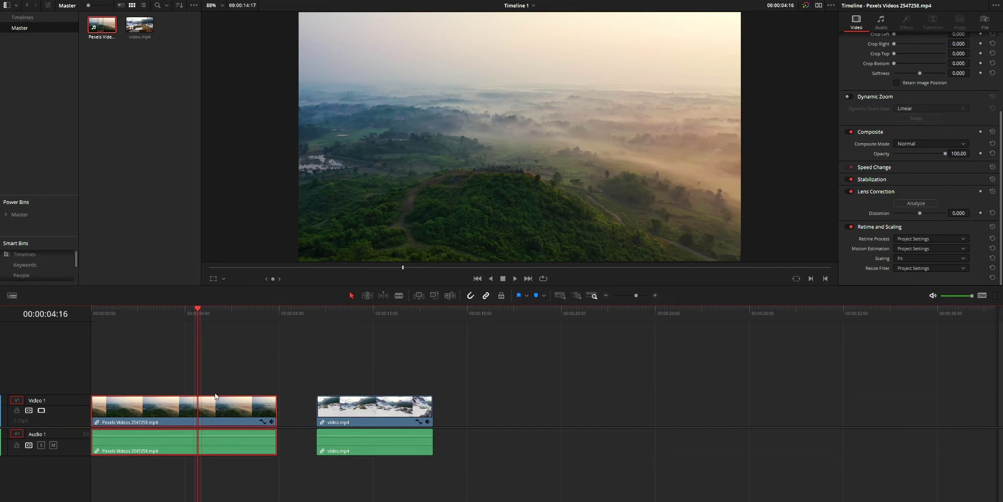
key(shift+5)
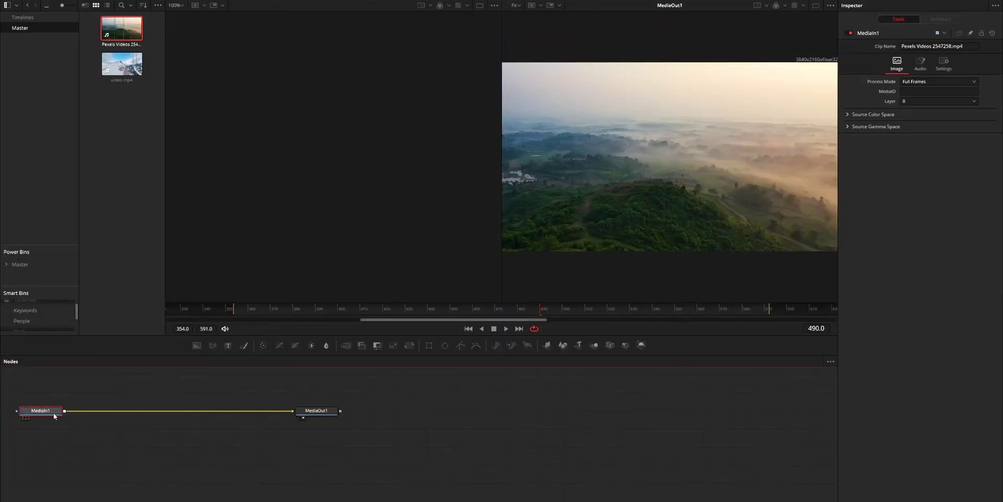
Spread the foggy clip's MediaIn1 and MediaOut1 nodes apart and level them
drag(52, 413, 113, 405)
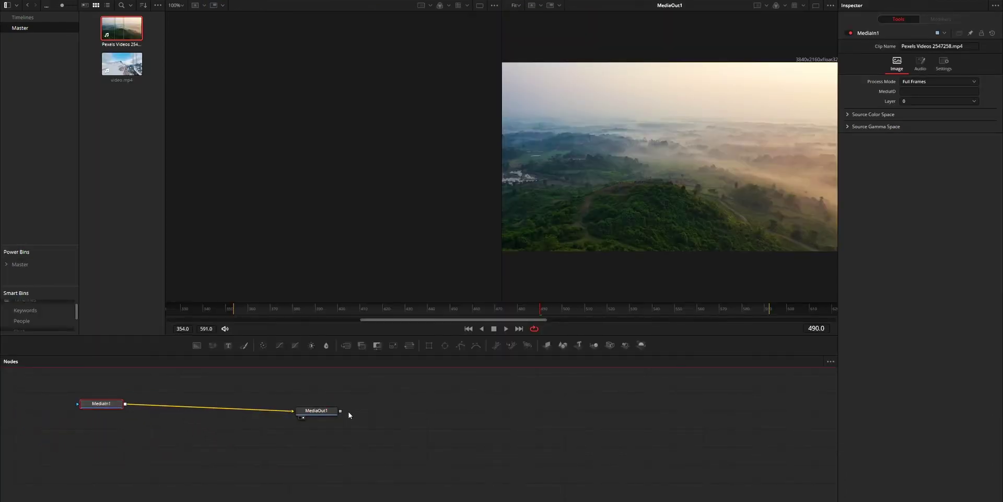
drag(332, 411, 423, 420)
drag(108, 406, 144, 423)
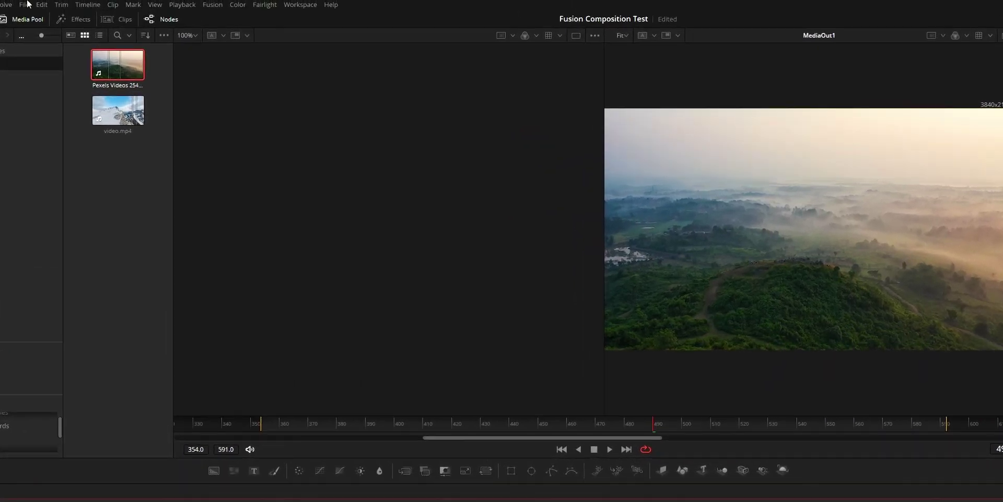
Switch Fusion to the snowy clip 02 via the Clips strip and spread its MediaIn1 and MediaOut1 apart
click(104, 17)
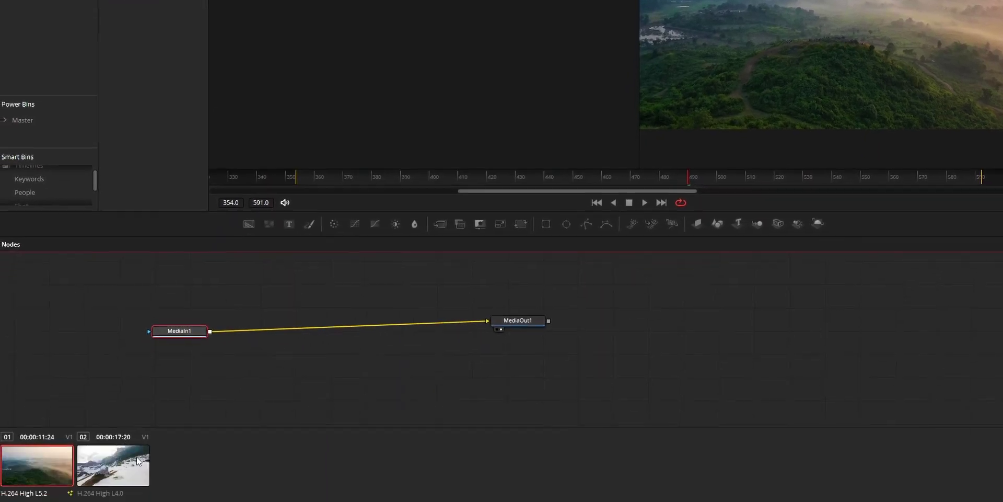
click(118, 471)
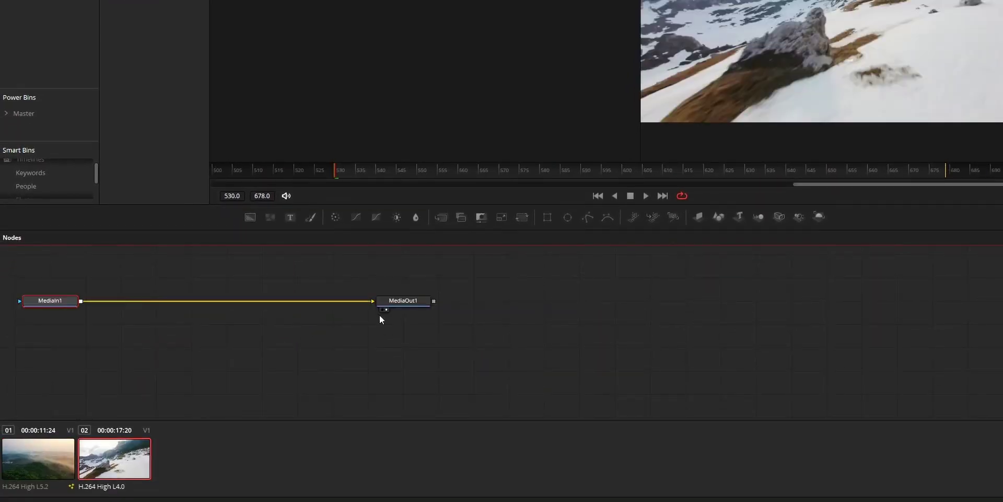
drag(419, 316, 571, 323)
drag(74, 302, 237, 321)
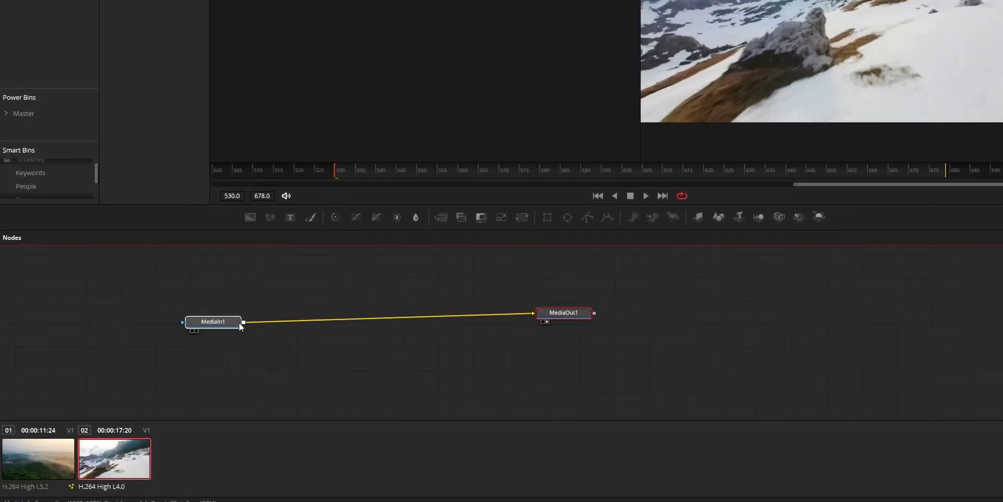
click(296, 281)
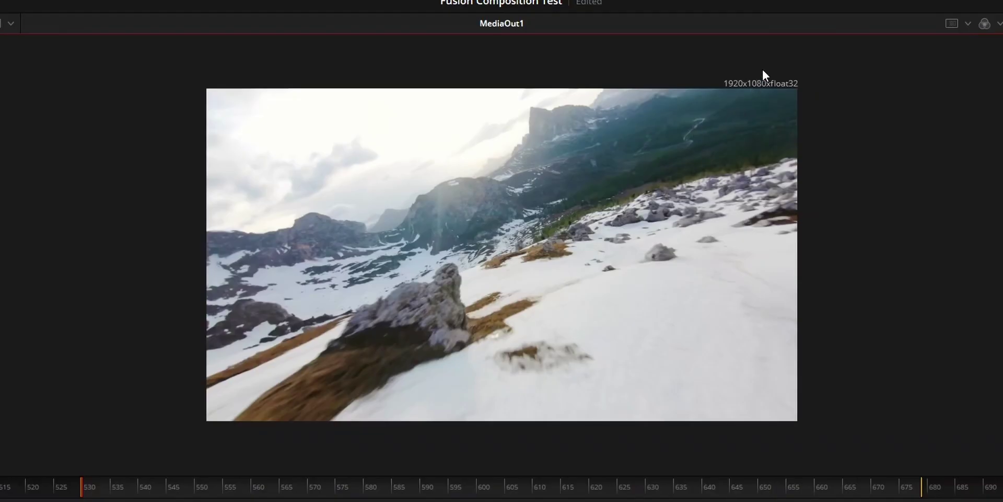
scroll(757, 77, up, 5)
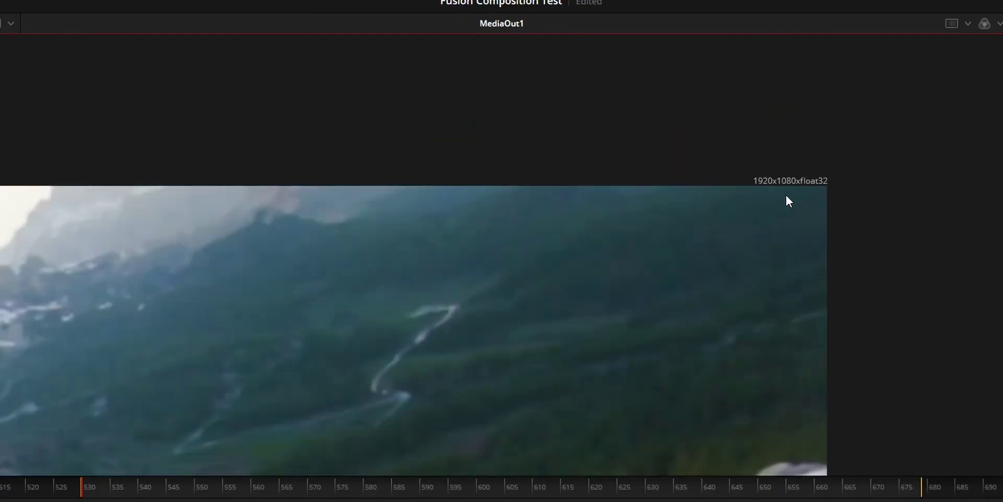
key(shift+9)
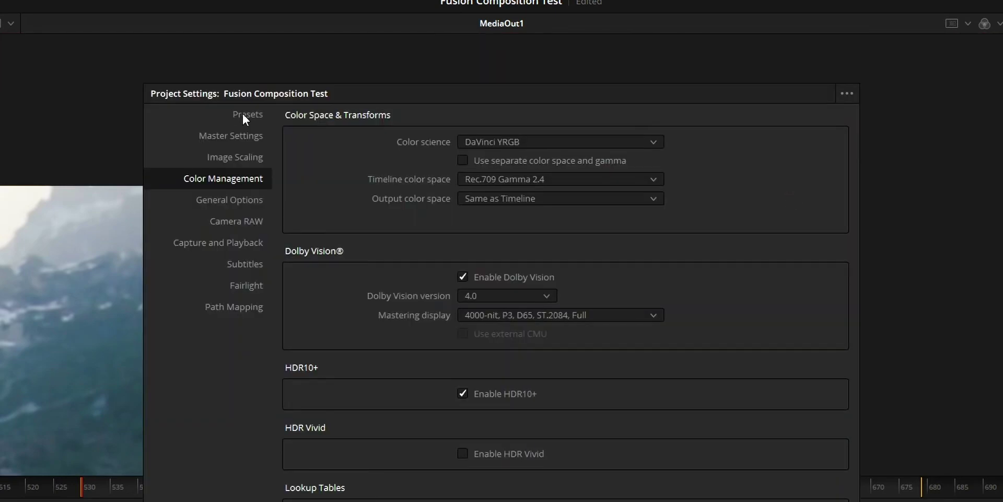
click(207, 138)
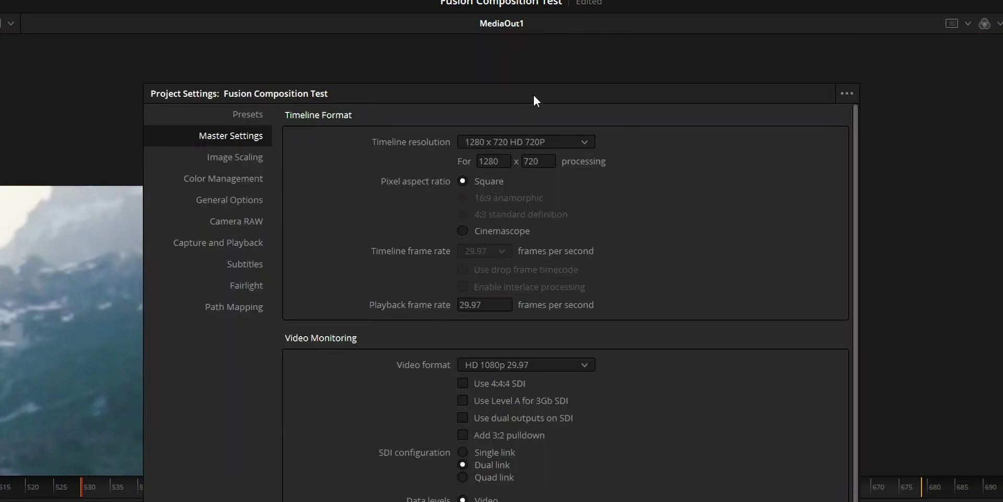
drag(533, 93, 325, 91)
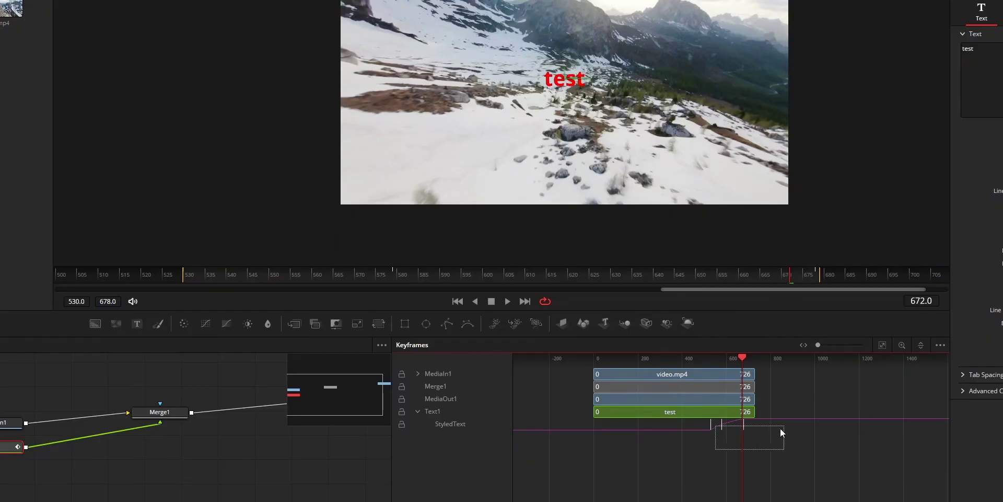
Scrub back to frame 526 and check the Text1 'test' text across the foggy clip
drag(741, 361, 710, 358)
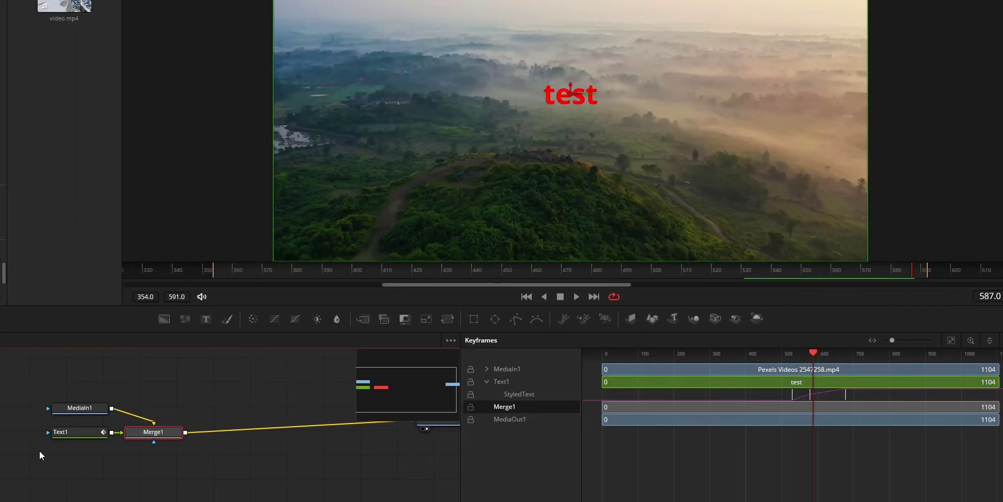
click(64, 435)
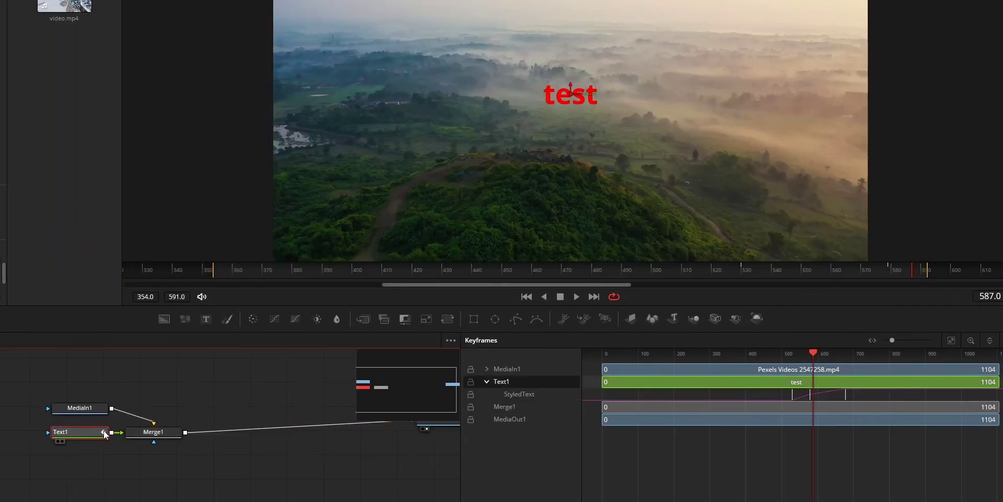
drag(743, 267, 881, 271)
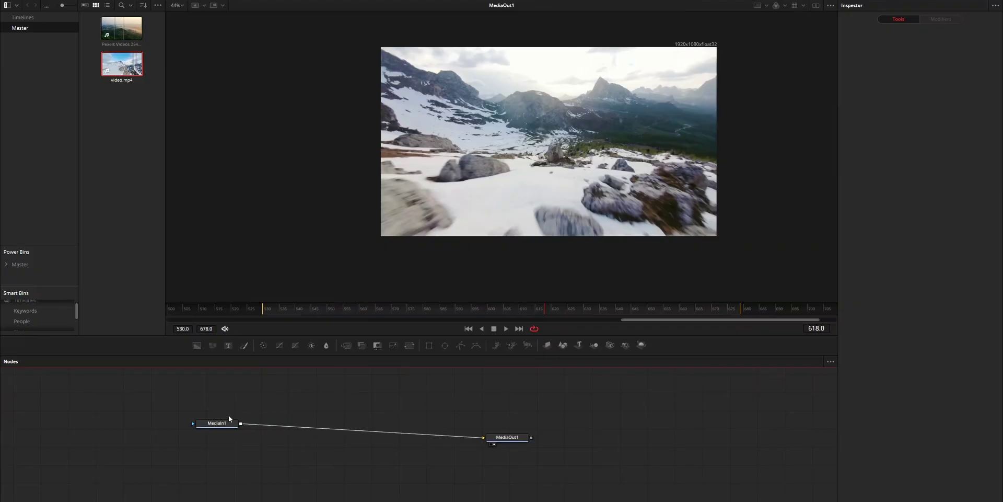
click(223, 423)
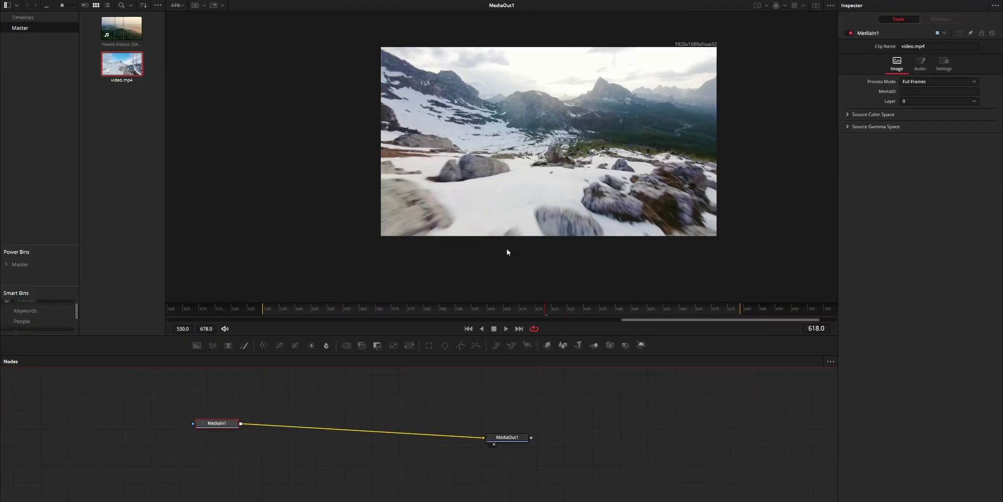
Insert a Time Speed node after MediaIn1 and set its Speed to 0.23
key(shift+space)
text(Time Speed)
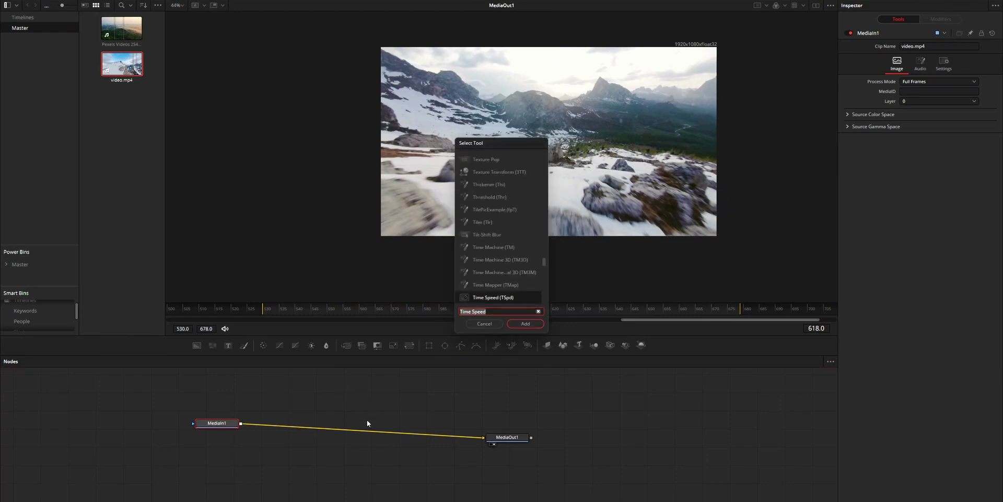
text(time spee)
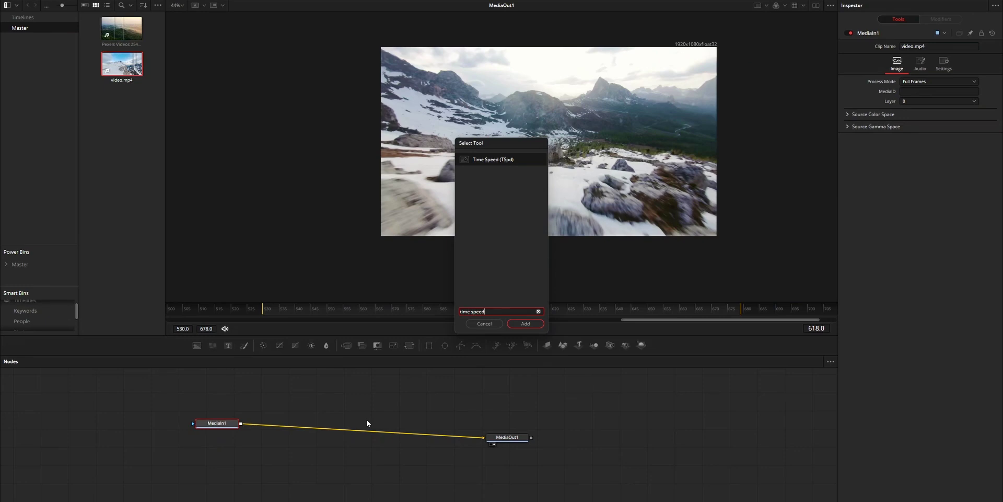
key(Return)
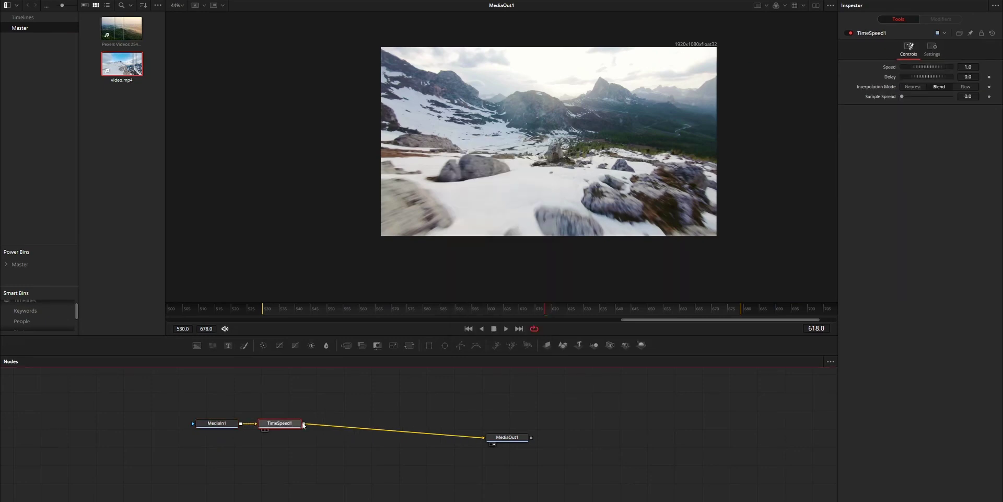
click(968, 66)
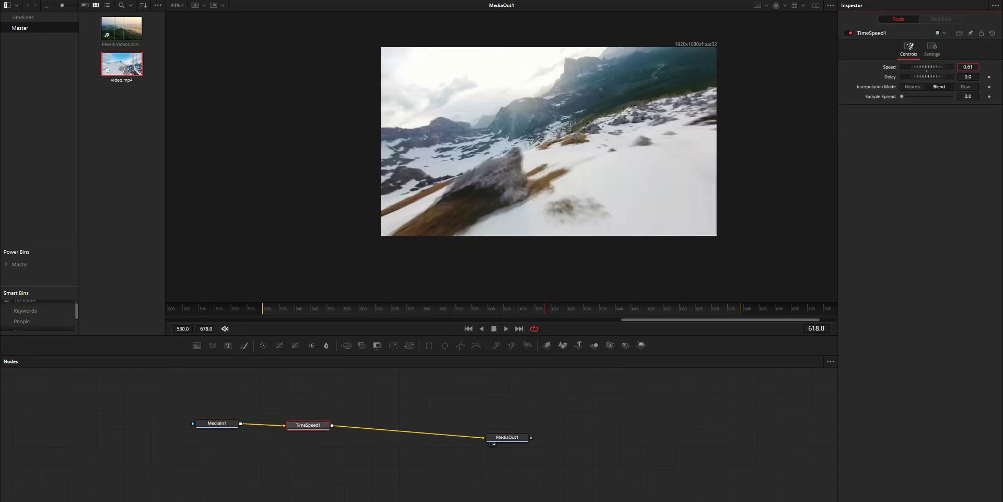
text(0.23)
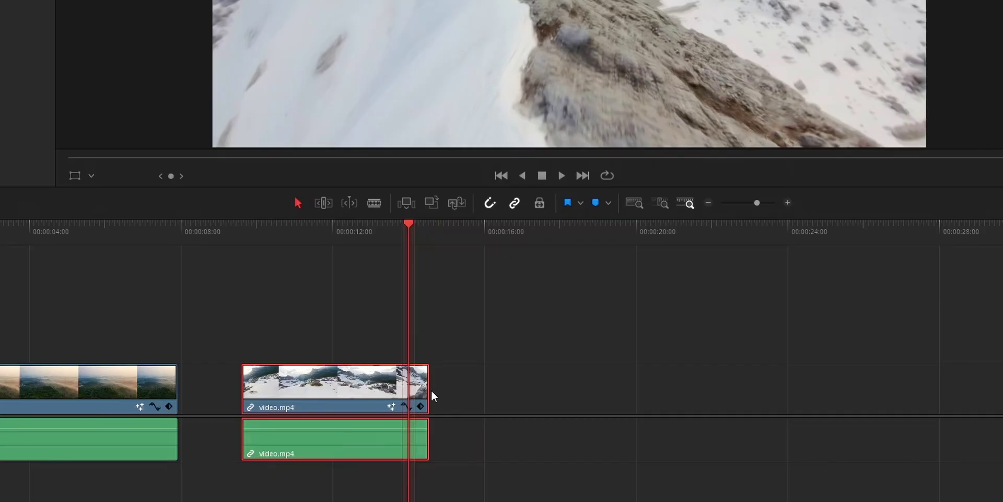
Extend video.mp4's end by about 1 second 18 frames and play back the slowed footage
drag(423, 382, 519, 390)
key(space)
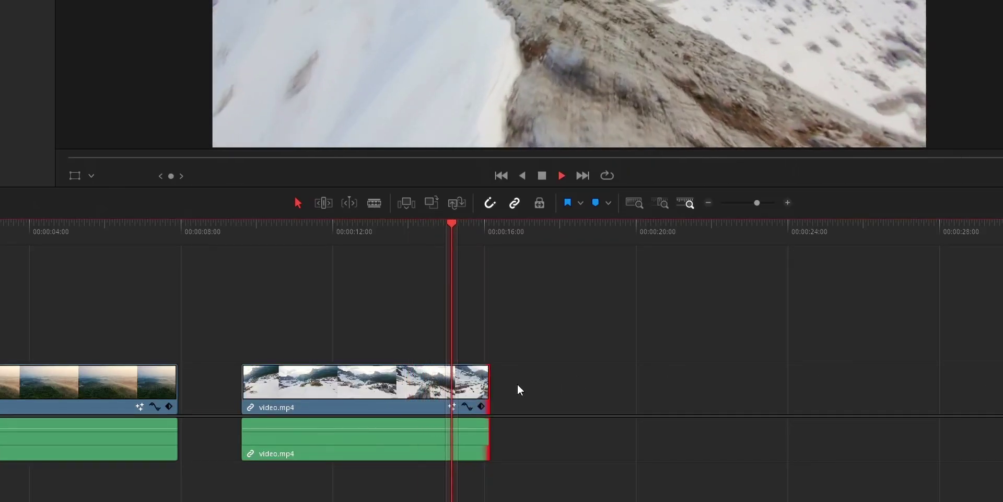
click(243, 234)
key(space)
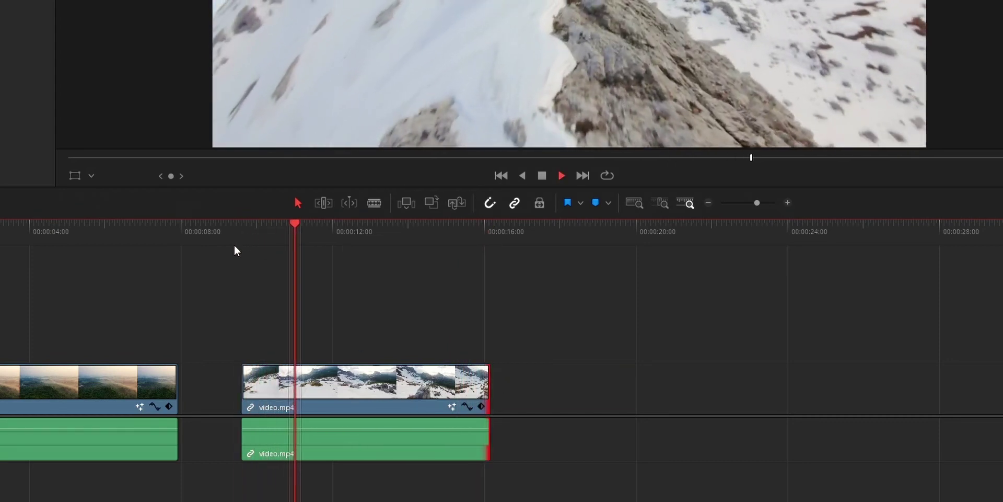
key(space)
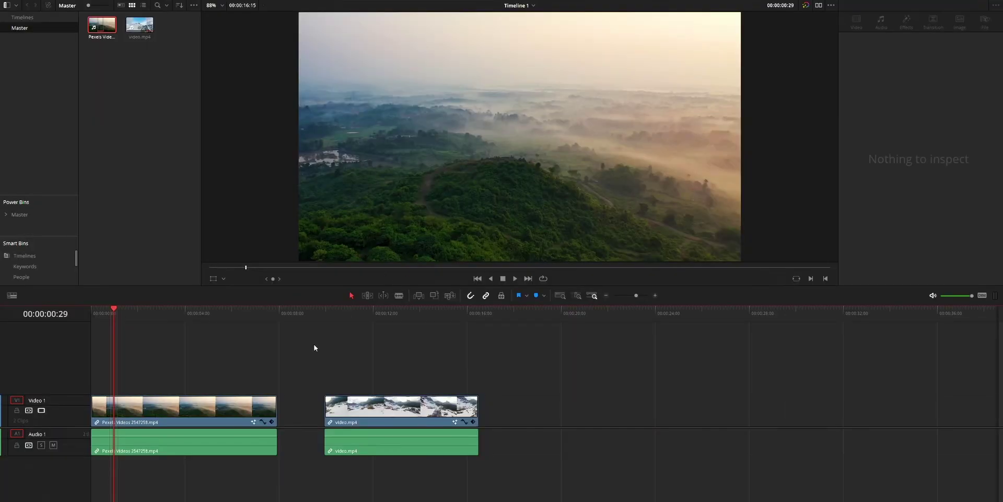
Convert the foggy first clip into Fusion Clip 1 with New Fusion Clip
click(139, 407)
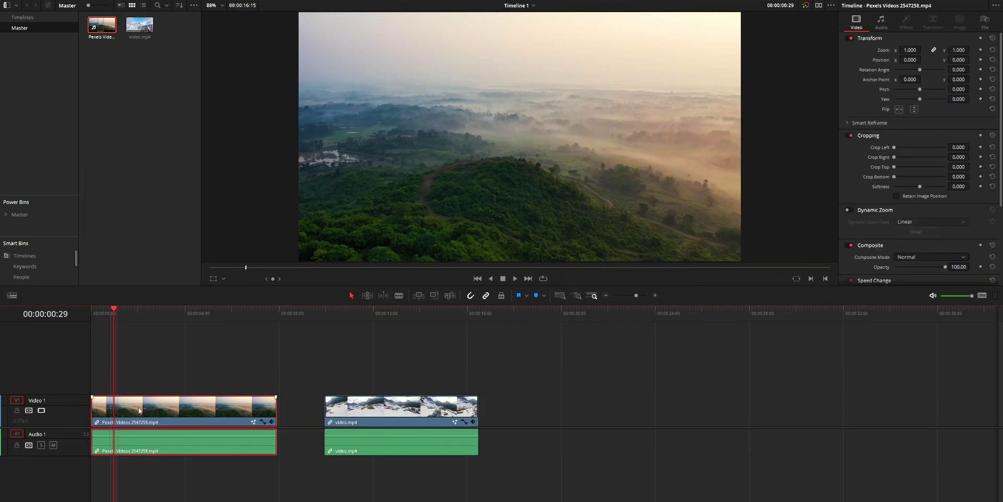
right_click(149, 411)
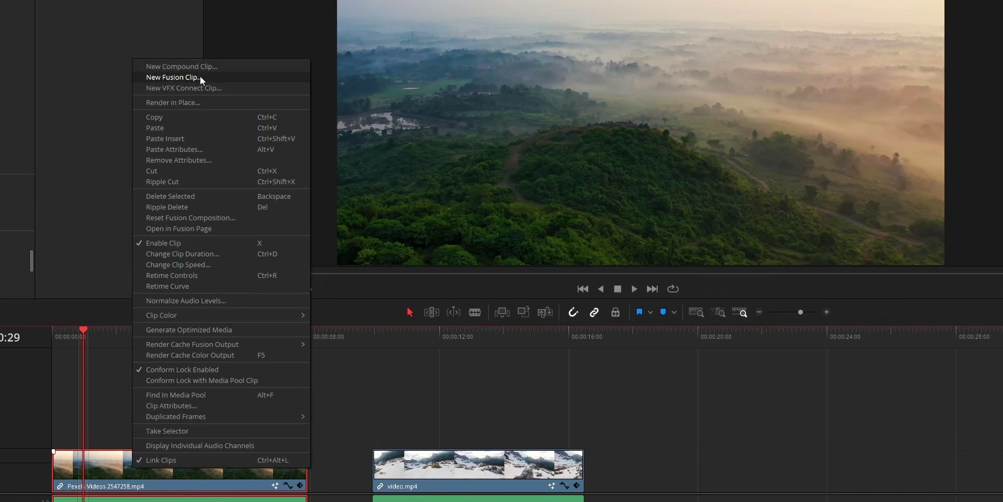
click(200, 77)
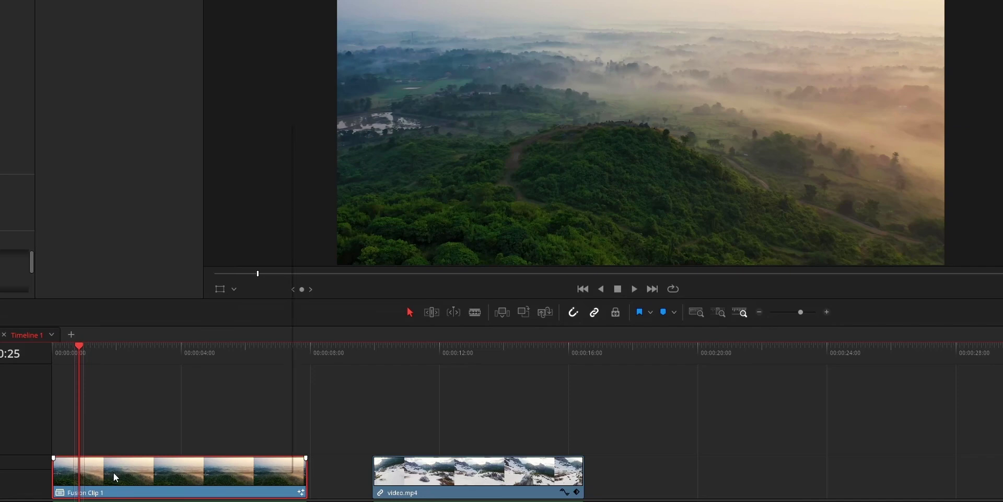
Open Fusion Clip 1 in the Fusion page, then select the two stacked clips near 17 seconds
right_click(115, 477)
click(162, 303)
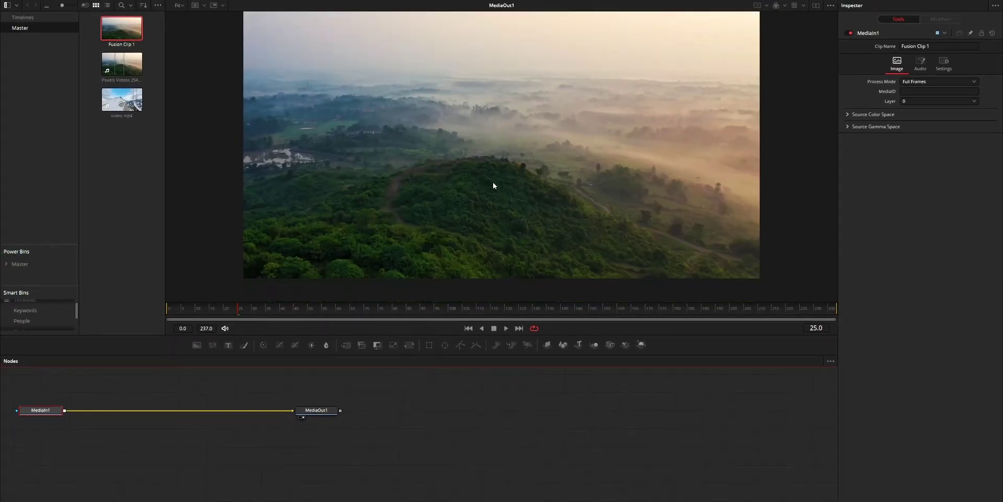
scroll(499, 170, down, 2)
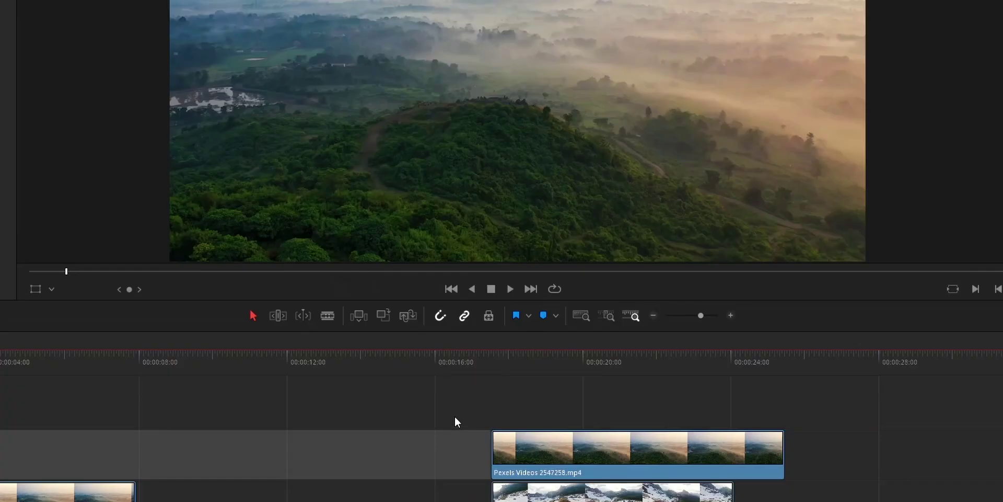
drag(455, 418, 573, 474)
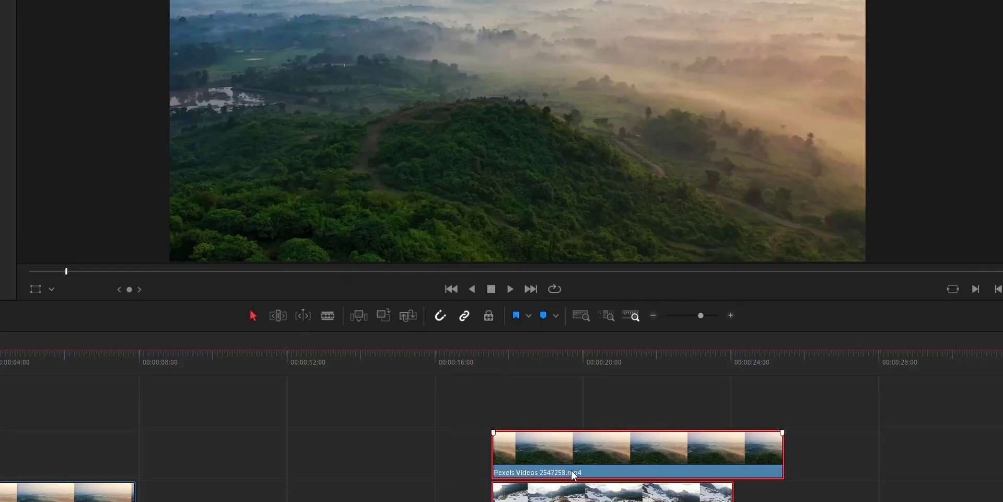
Combine the stacked foggy copy and video.mp4 into Fusion Clip 2 and open it in Fusion
right_click(573, 474)
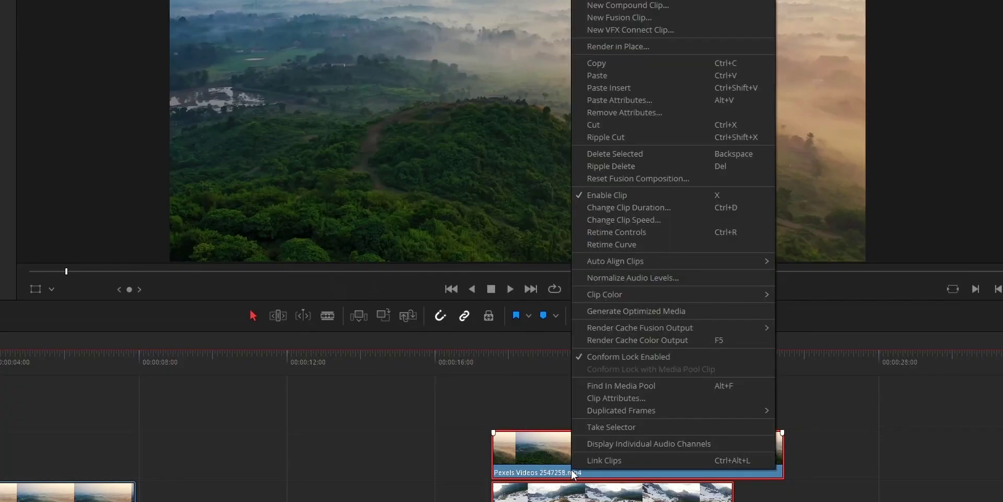
click(618, 21)
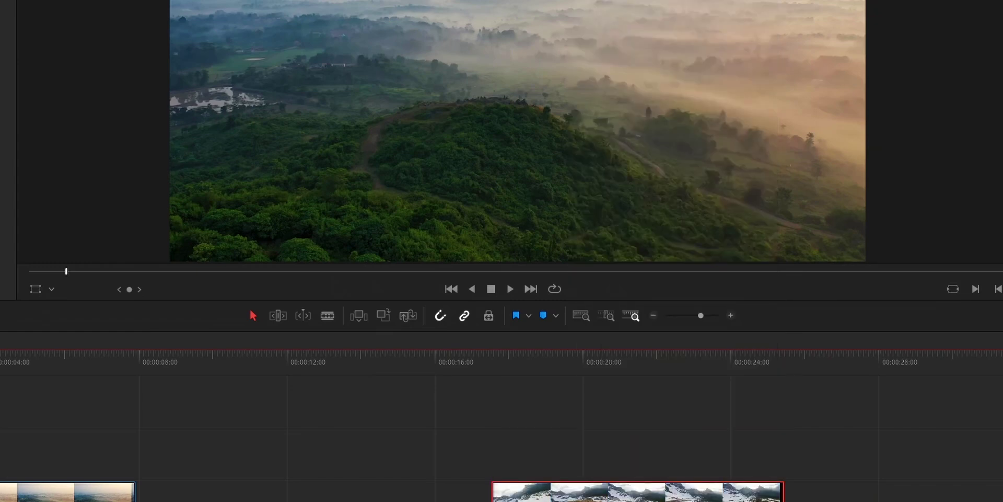
click(551, 355)
right_click(558, 487)
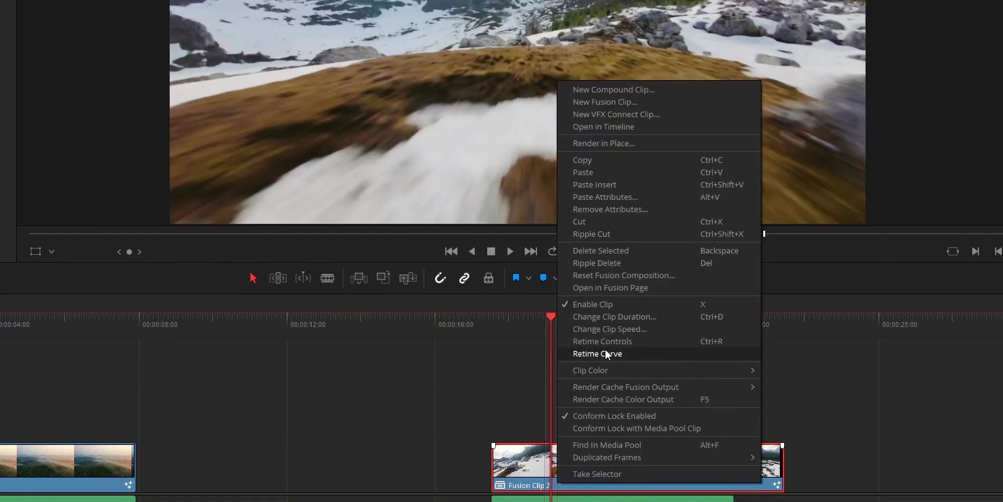
click(607, 289)
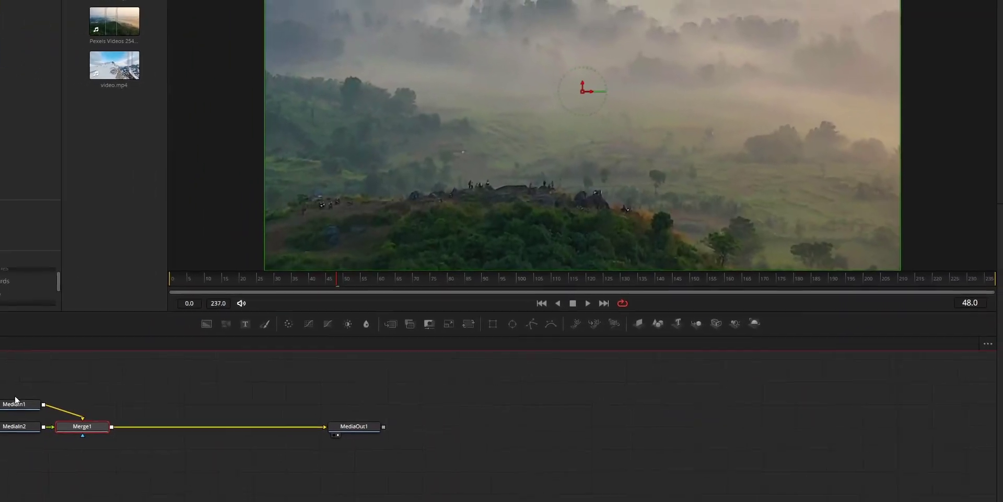
Rearrange the MediaIn1, MediaIn2 and Merge1 nodes, then select the separate stacked clips on the Edit timeline
drag(24, 426, 39, 462)
drag(83, 430, 127, 458)
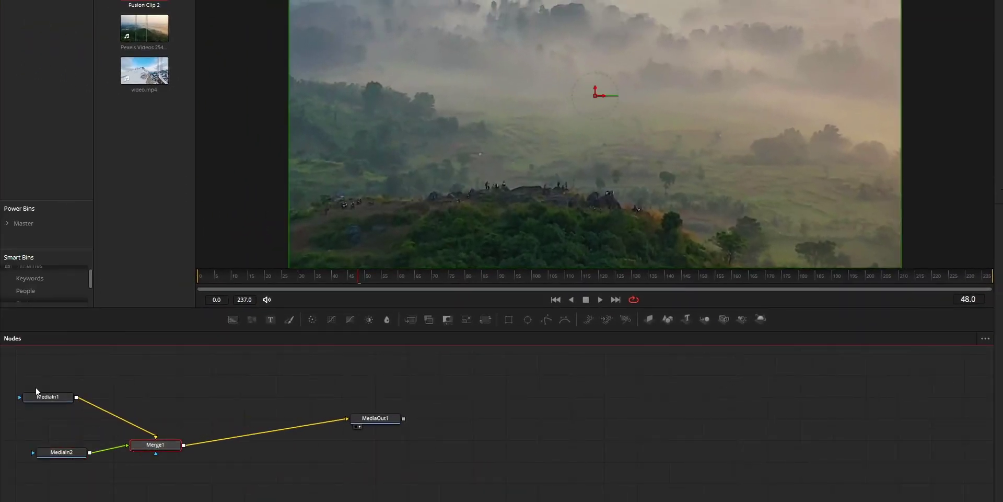
drag(39, 396, 70, 363)
drag(152, 447, 204, 438)
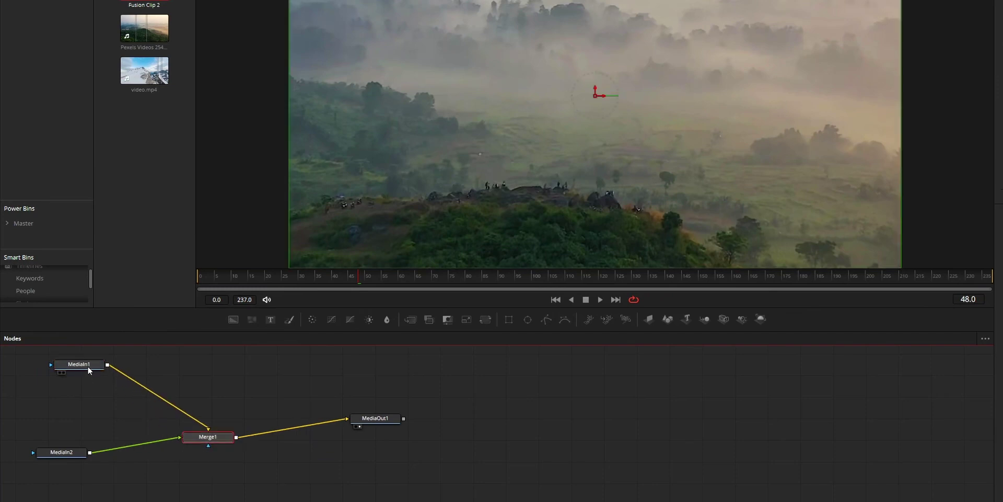
drag(87, 367, 85, 417)
drag(92, 463, 108, 467)
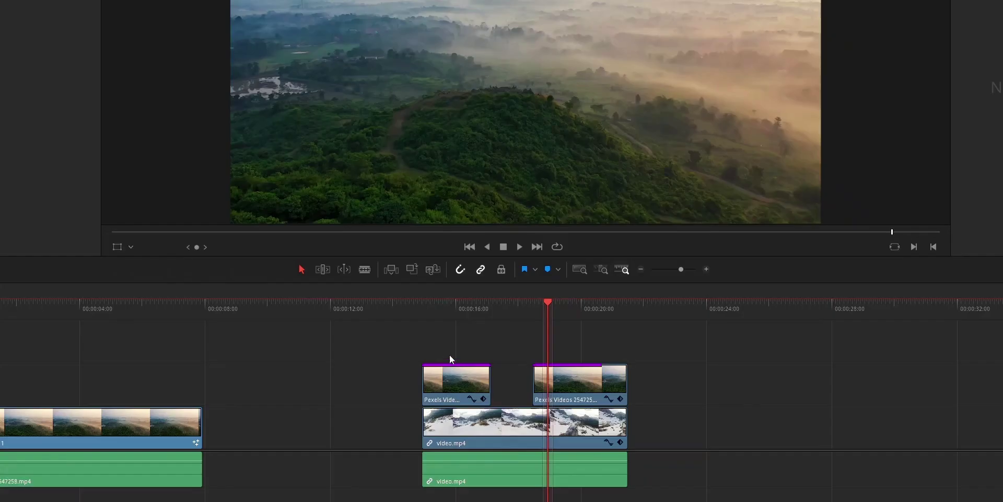
drag(447, 359, 587, 446)
right_click(537, 429)
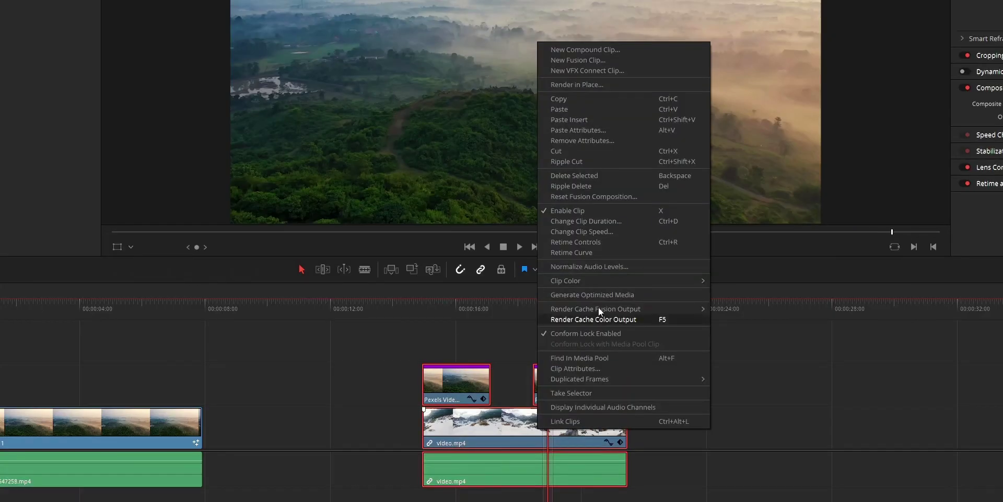
Preview the clips as Fusion Clip 2, then move the second Pexels clip onto a new Video 3 track
click(604, 62)
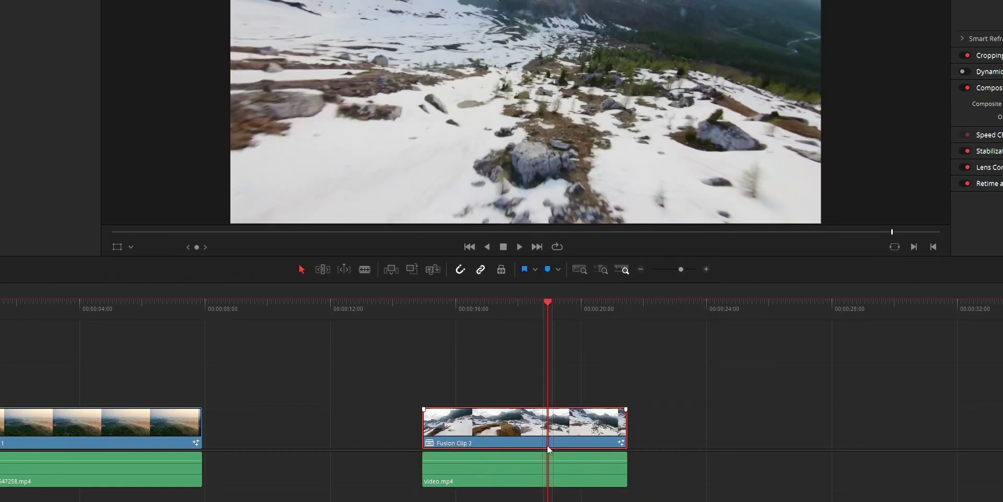
key(shift+5)
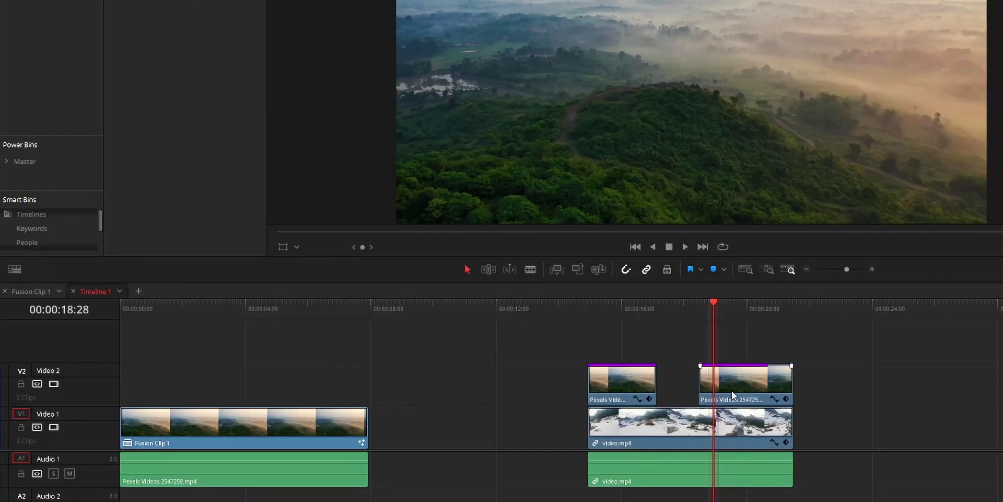
drag(732, 391, 734, 344)
drag(610, 332, 735, 471)
Combine the V1–V3 stacked clips into Fusion Clip 2 and view its 1280x720 composition in Fusion
right_click(740, 422)
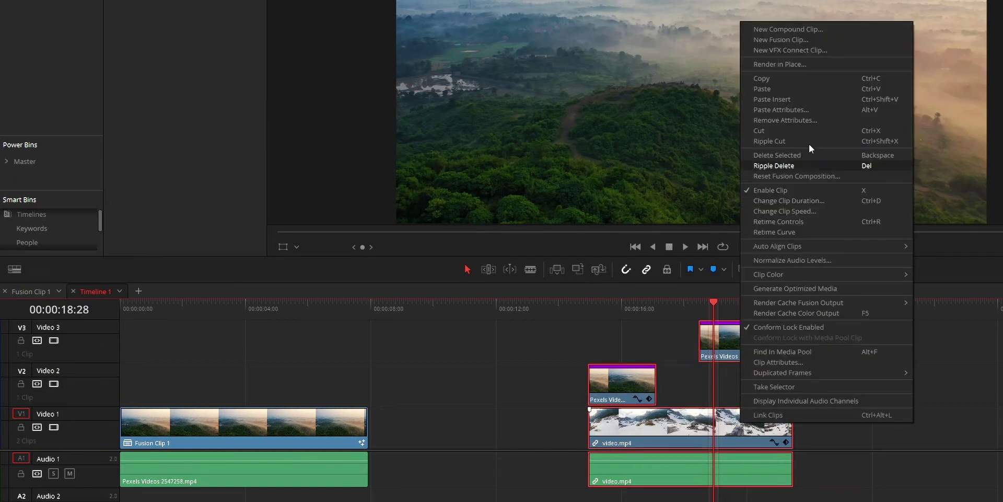
click(802, 39)
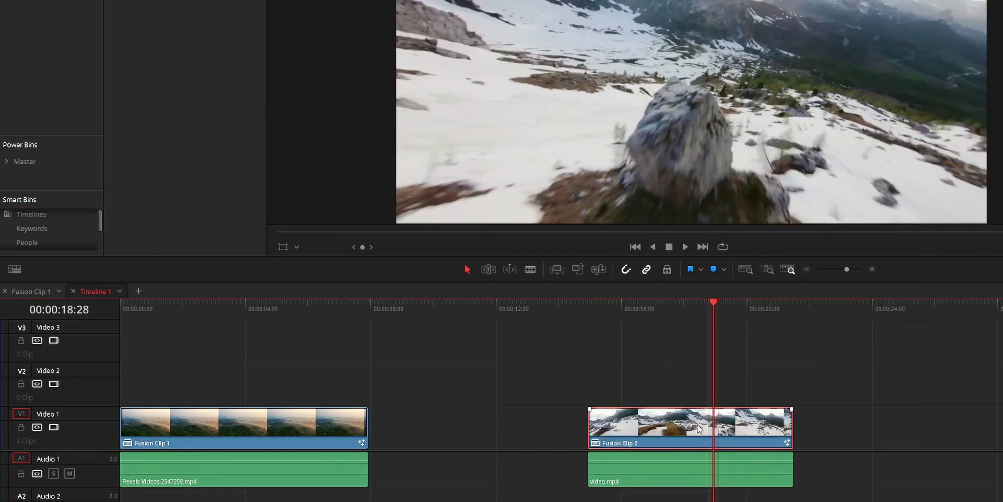
key(shift+5)
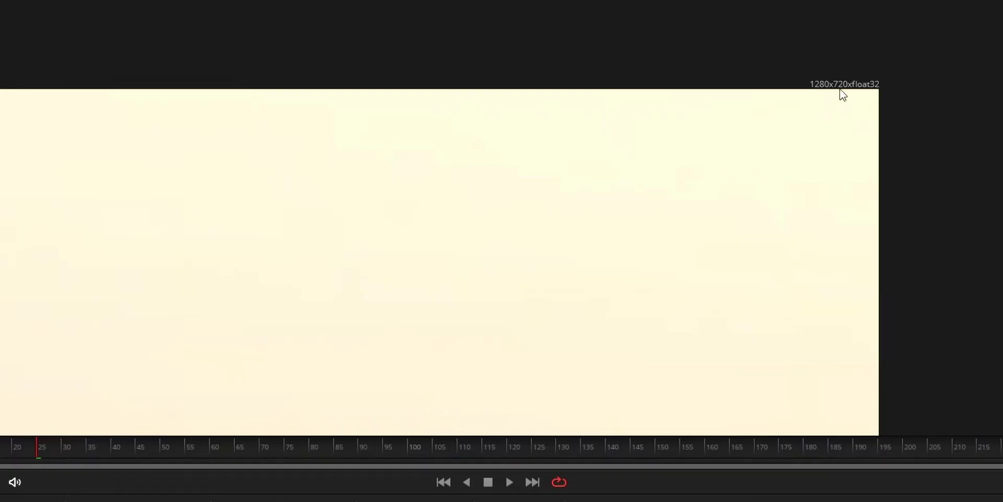
Check Project Settings, then insert TimeSpeed1 at Speed 0.76 between MediaIn1 and MediaOut1
key(shift+9)
drag(593, 8, 416, 10)
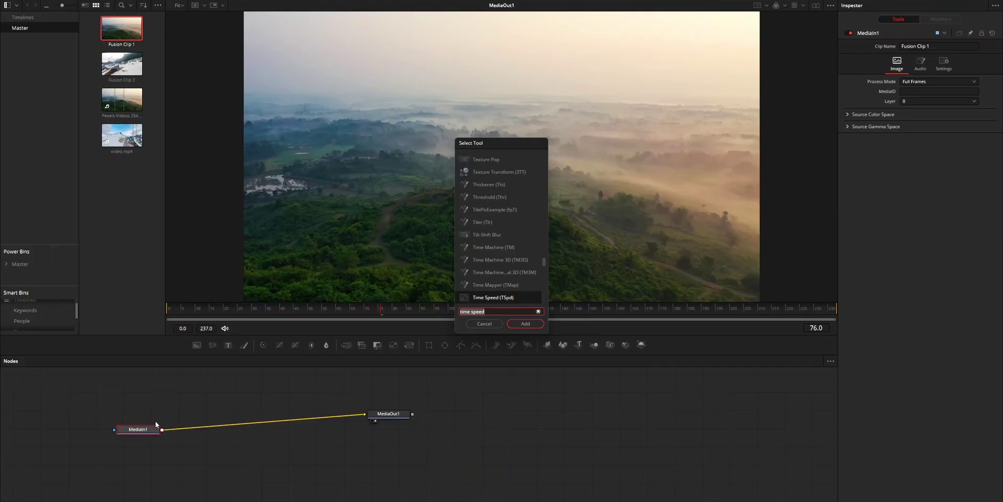
key(Return)
drag(213, 435, 239, 422)
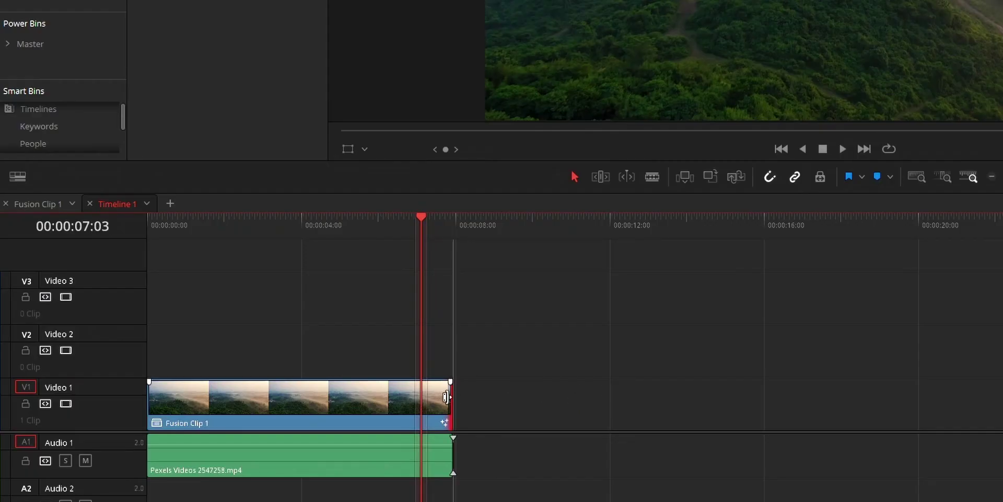
Lengthen the Pexels clip inside Fusion Clip 1's own timeline
click(416, 407)
click(49, 209)
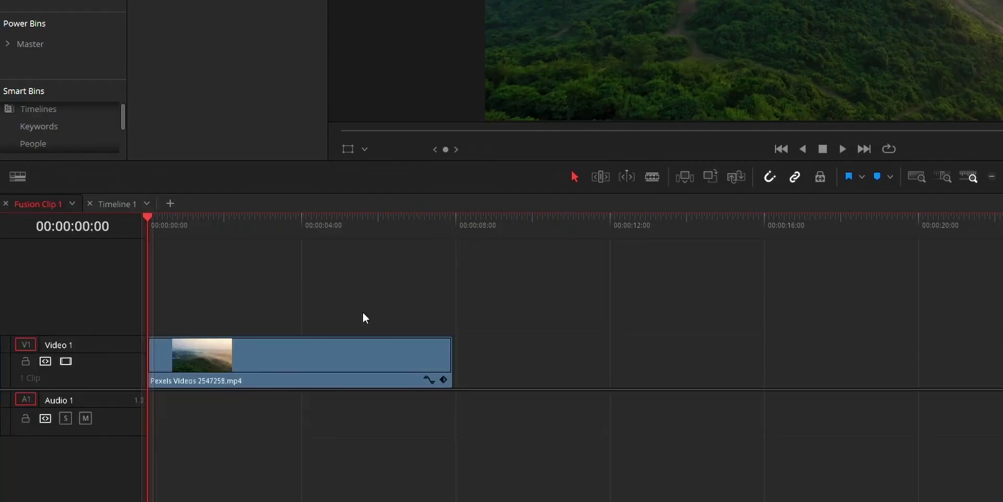
drag(452, 359, 1002, 339)
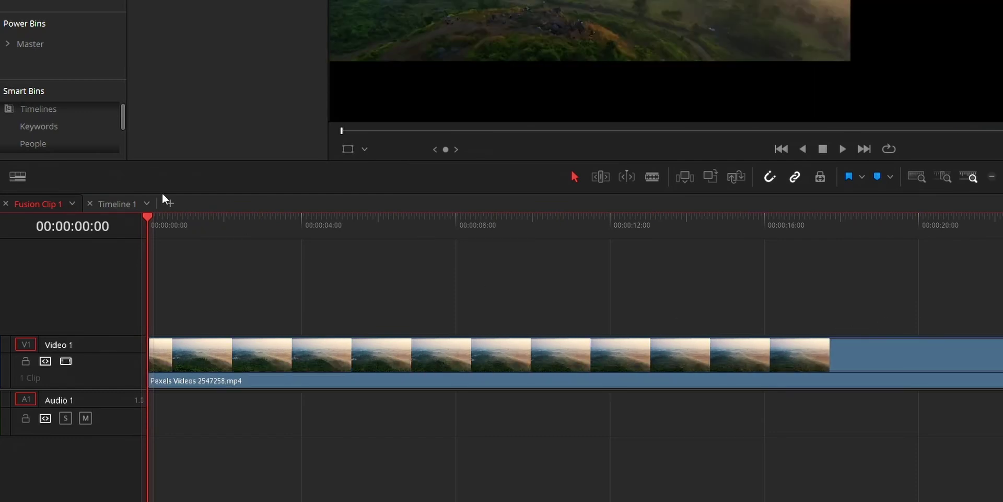
Extend Fusion Clip 1 on Timeline 1 to about 25 seconds, then show the Effects library
click(121, 203)
drag(297, 403, 779, 417)
mouse_move(628, 392)
mouse_down()
mouse_move(761, 391)
mouse_move(629, 392)
mouse_up()
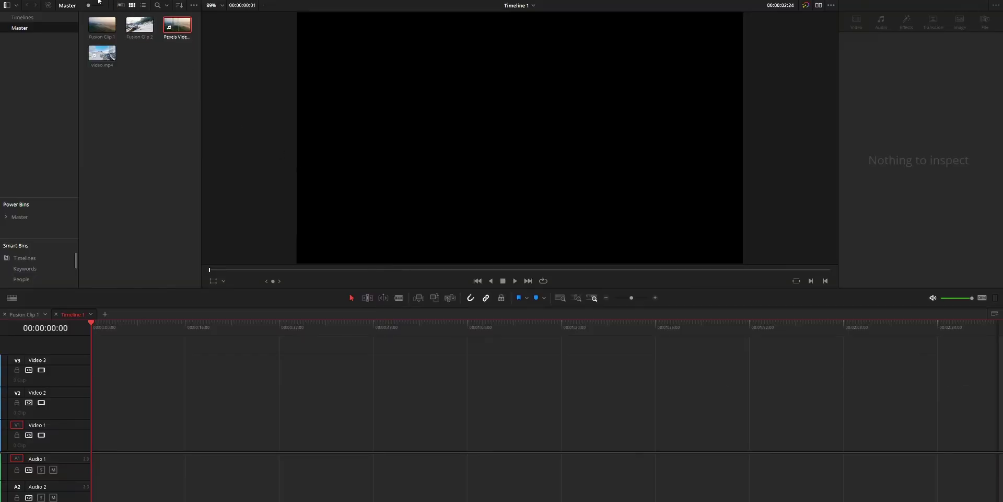
click(100, 1)
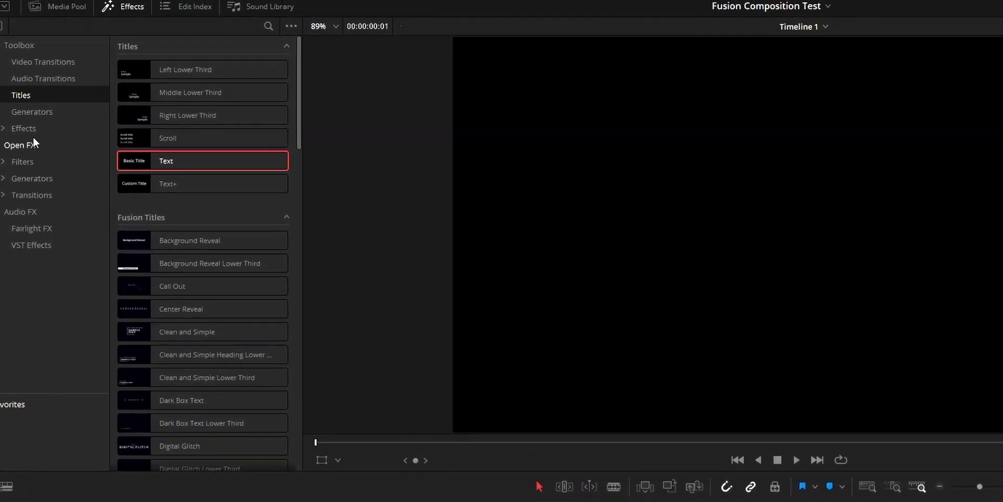
Drop a Fusion Composition at the start of Video 1 and inspect its lone MediaOut1 node
click(35, 129)
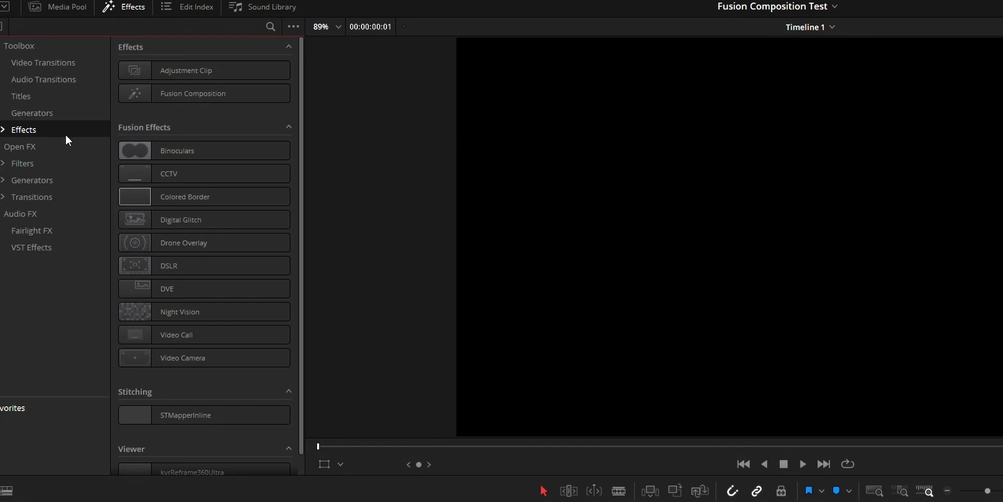
drag(176, 96, 120, 452)
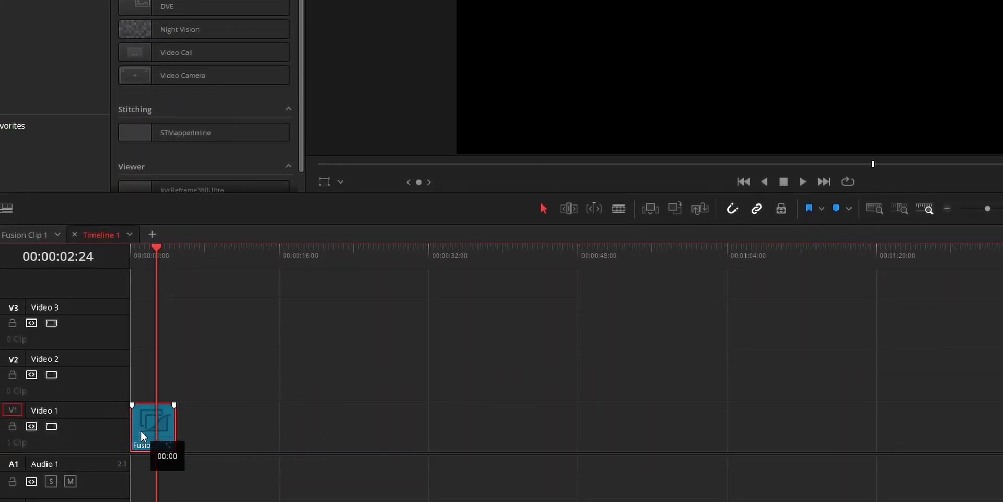
drag(159, 265, 134, 253)
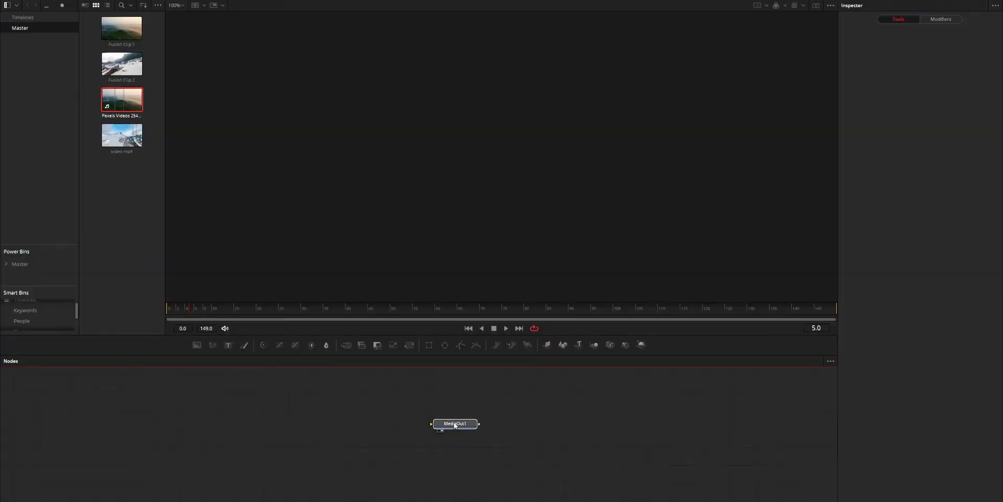
click(455, 424)
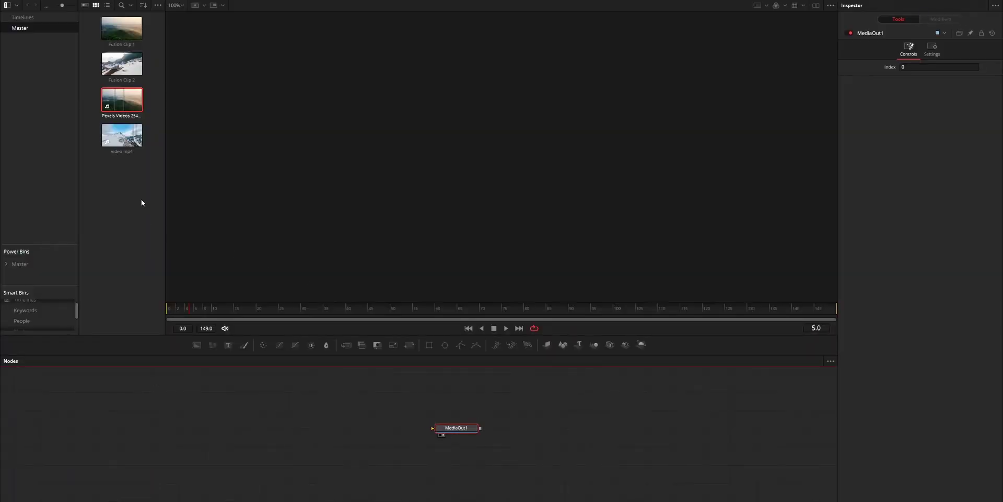
Bring the Pexels clip from the Media Pool into the node graph as MediaIn1
mouse_move(124, 101)
mouse_down()
mouse_move(123, 158)
mouse_move(160, 255)
mouse_move(129, 99)
mouse_up()
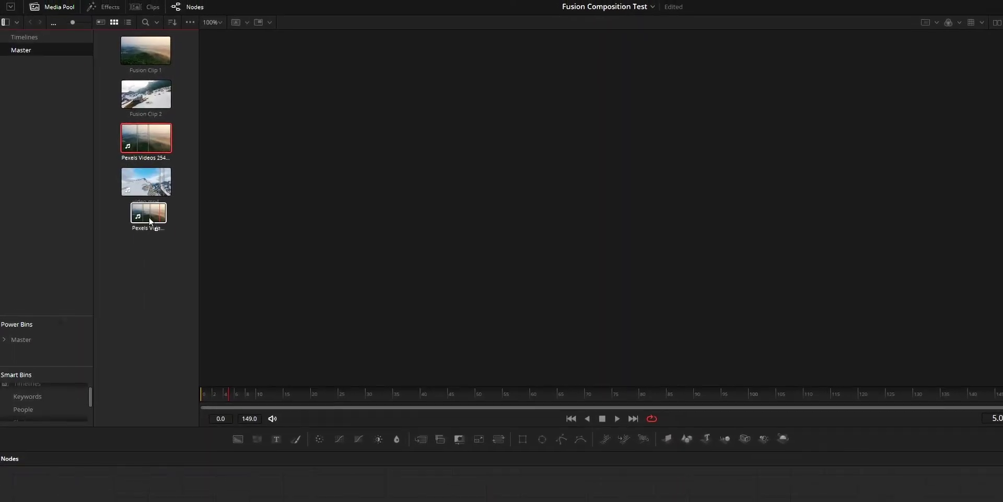
drag(199, 205, 200, 206)
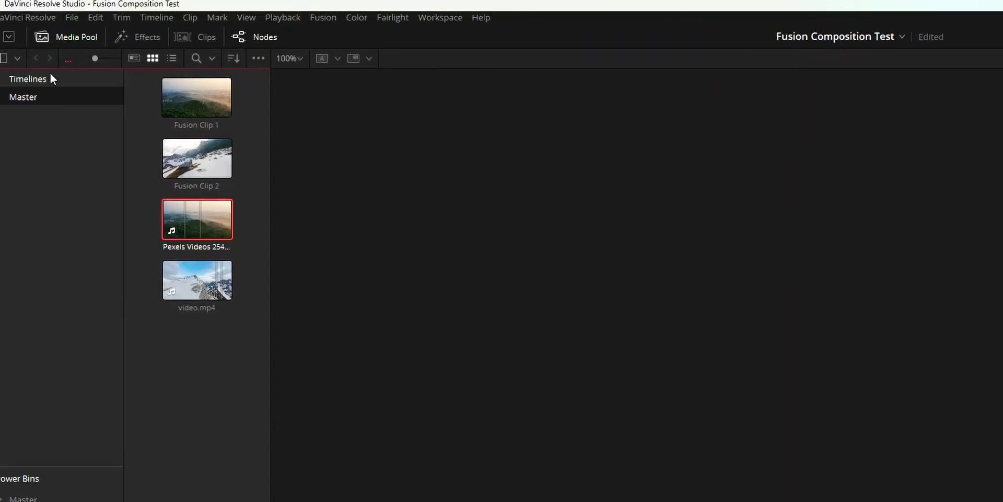
click(79, 37)
click(83, 38)
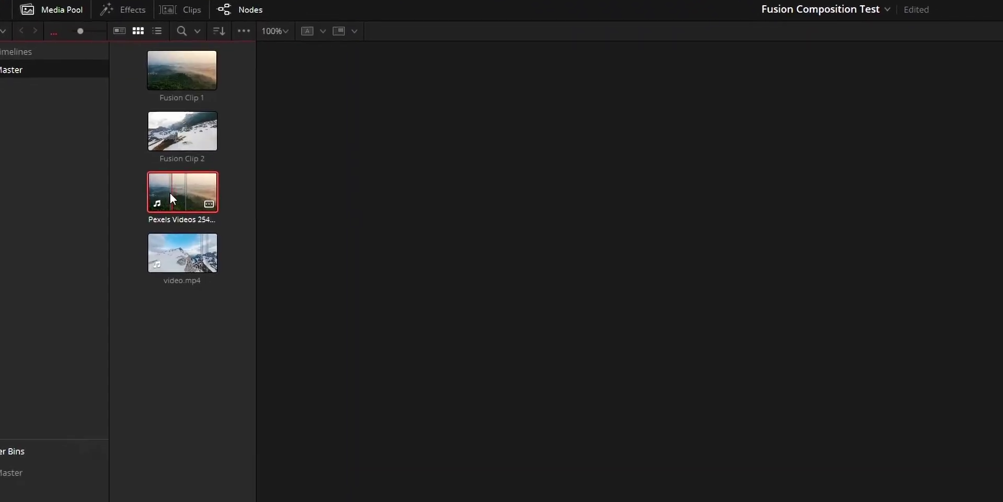
drag(171, 198, 468, 501)
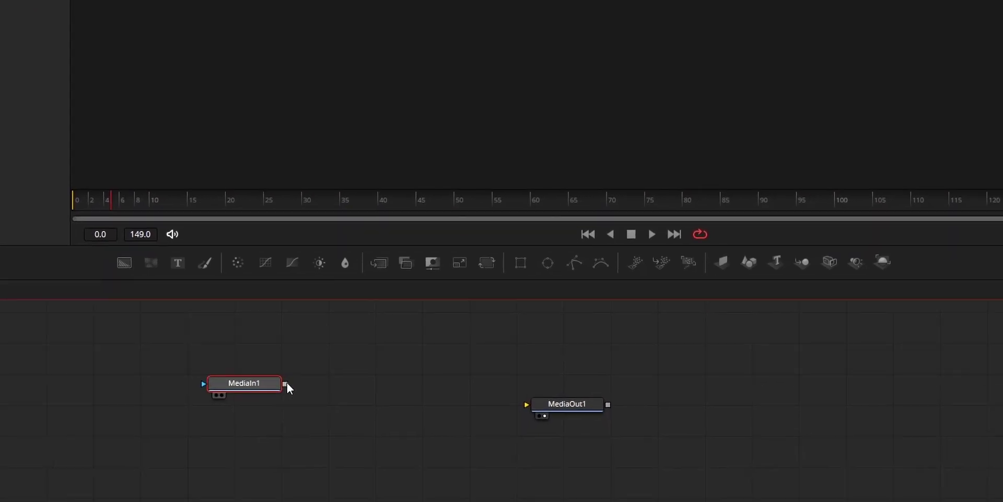
Connect MediaIn1 to MediaOut1 and trim it to frames 393–577
drag(287, 387, 541, 412)
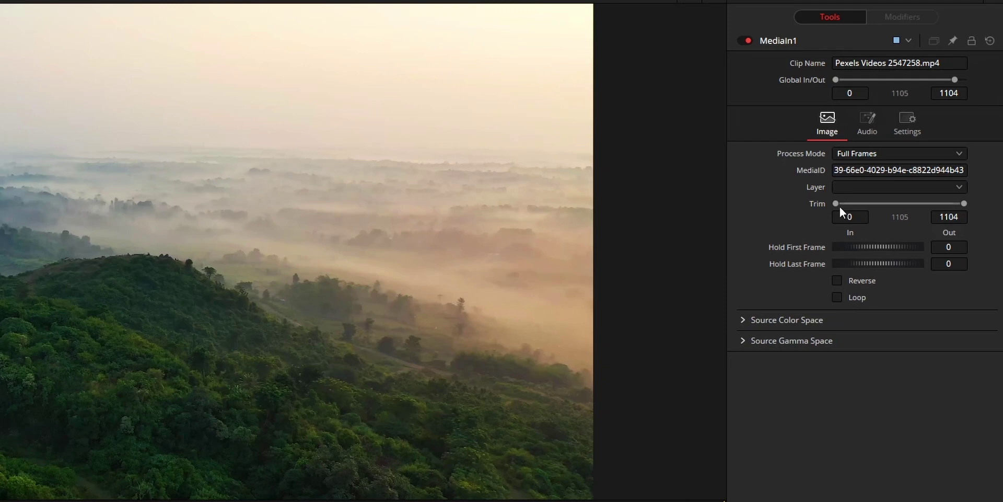
drag(839, 206, 878, 209)
drag(964, 204, 894, 202)
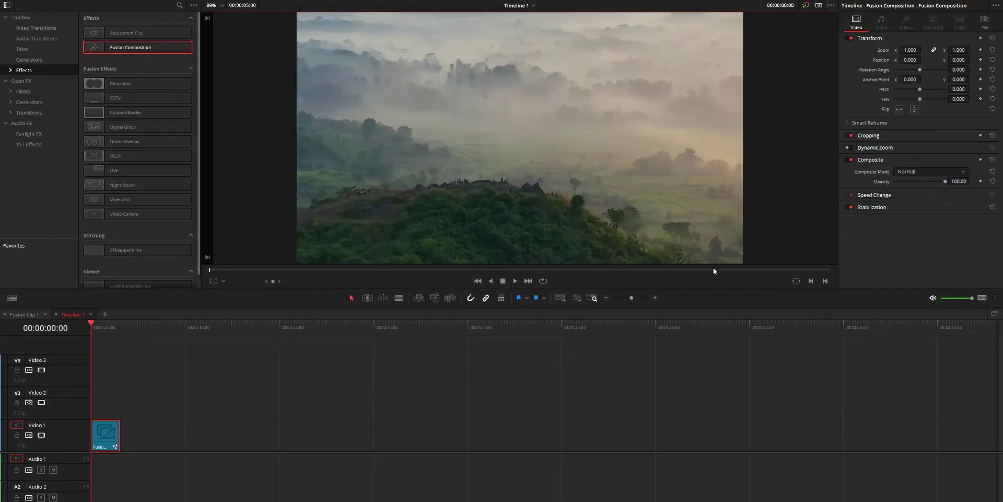
Place the Pexels clip on Video 1 after the Fusion Composition and open it in Fusion
click(50, 1)
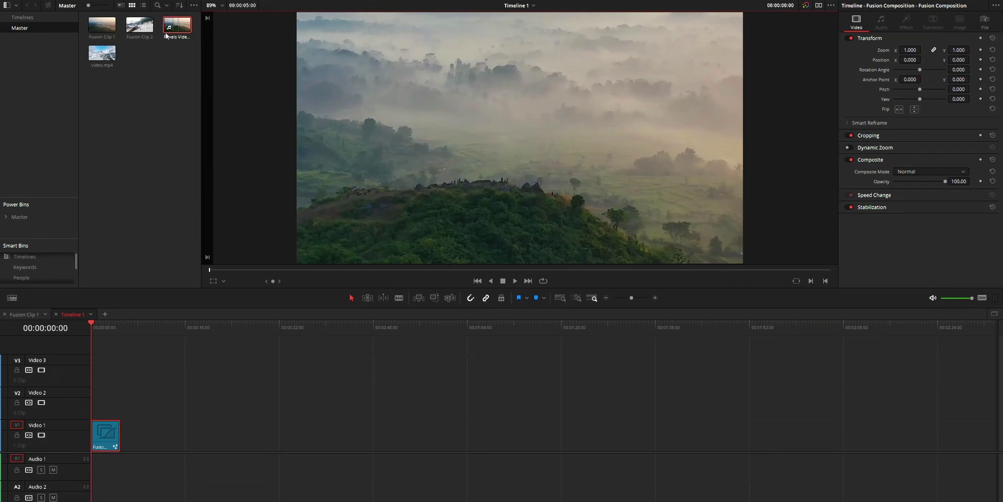
drag(174, 31, 202, 442)
click(212, 329)
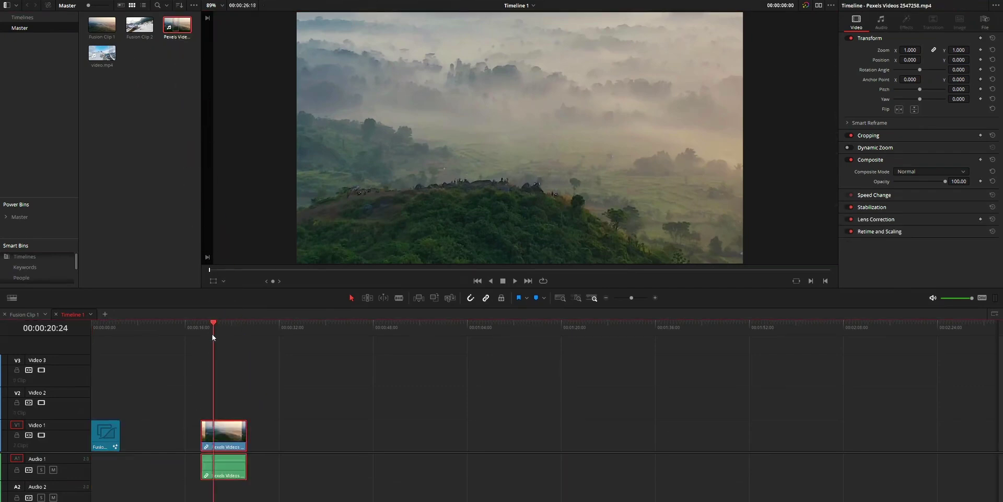
click(221, 438)
key(shift+5)
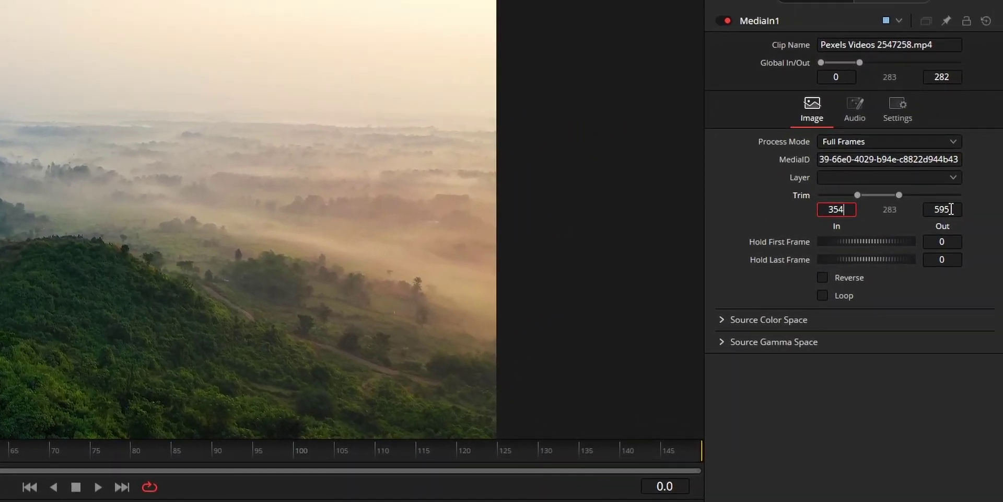
Set MediaIn1's trim Out to 591, then check the 1280 x 720 timeline resolution in Project Settings
click(951, 209)
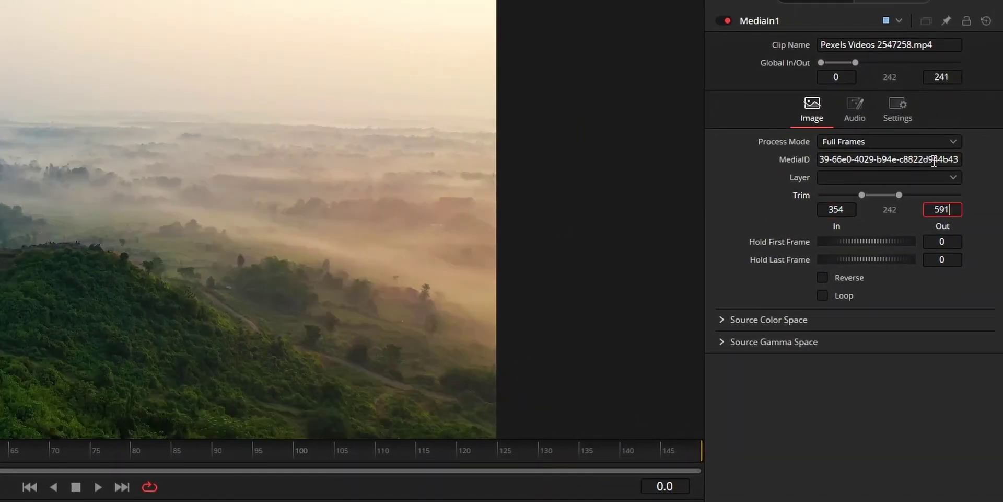
key(Return)
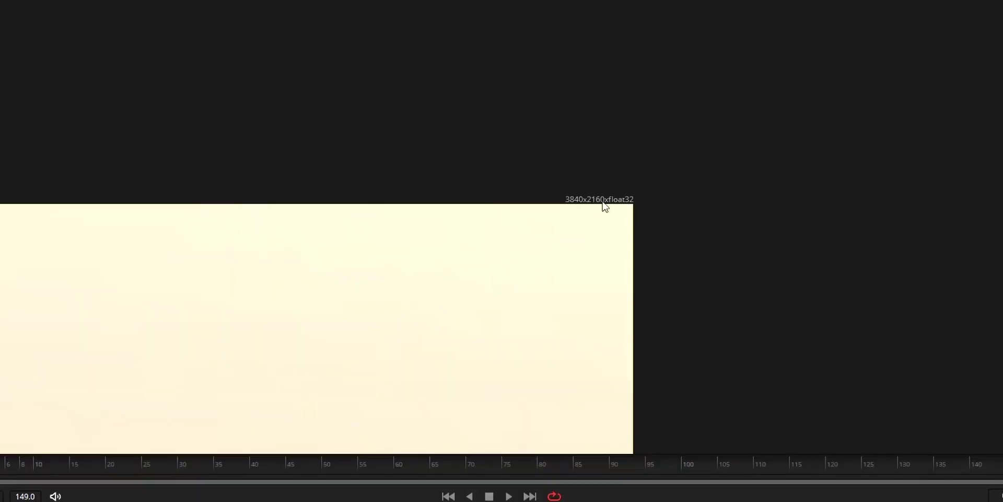
key(shift+9)
drag(567, 45, 278, 70)
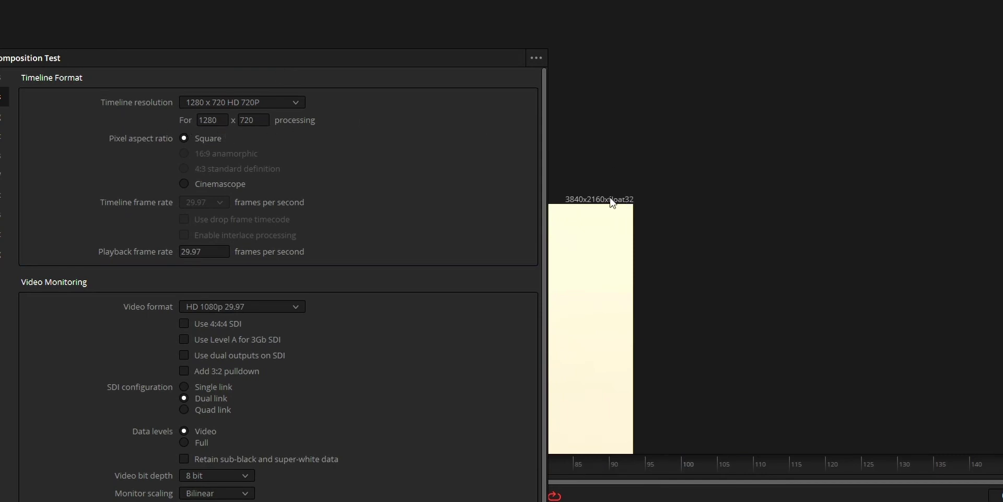